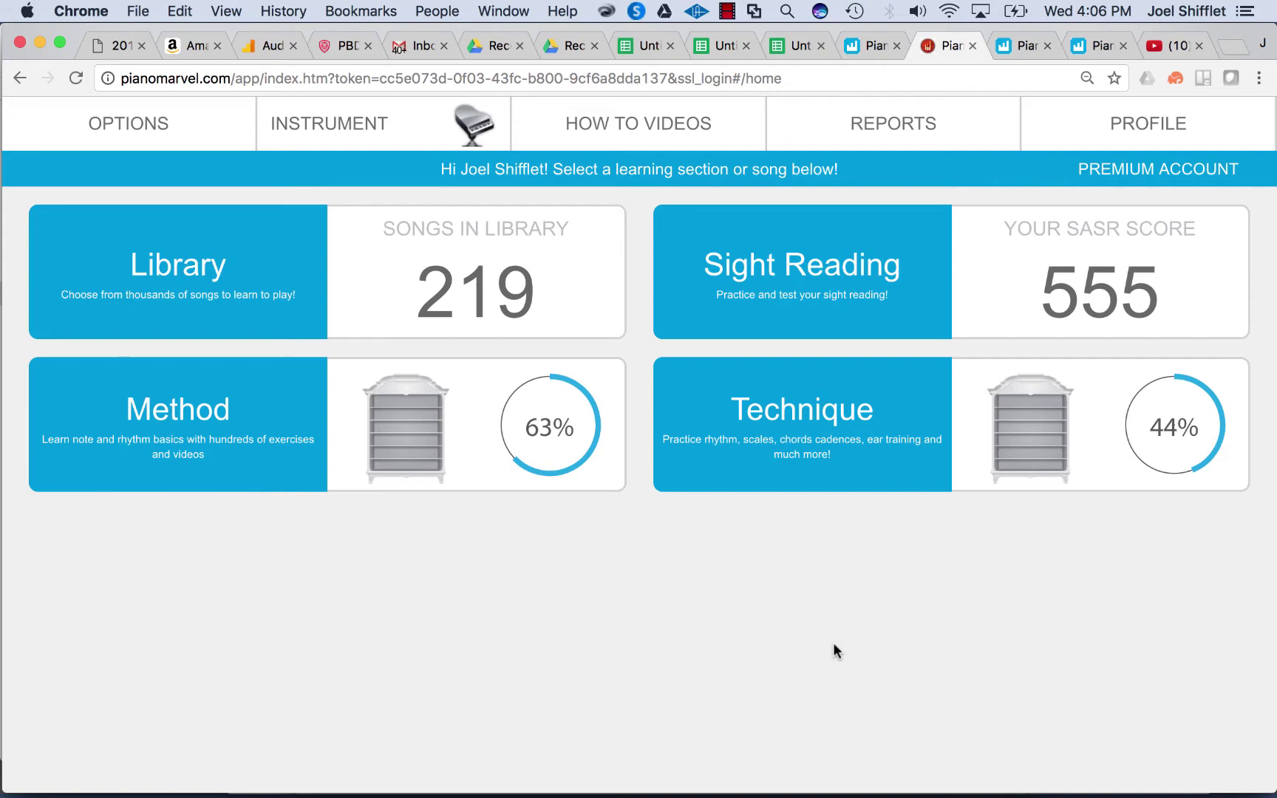
Step: Browse the Piano Marvel Library catalogue, then return to the My Uploads list of three songs
click(286, 325)
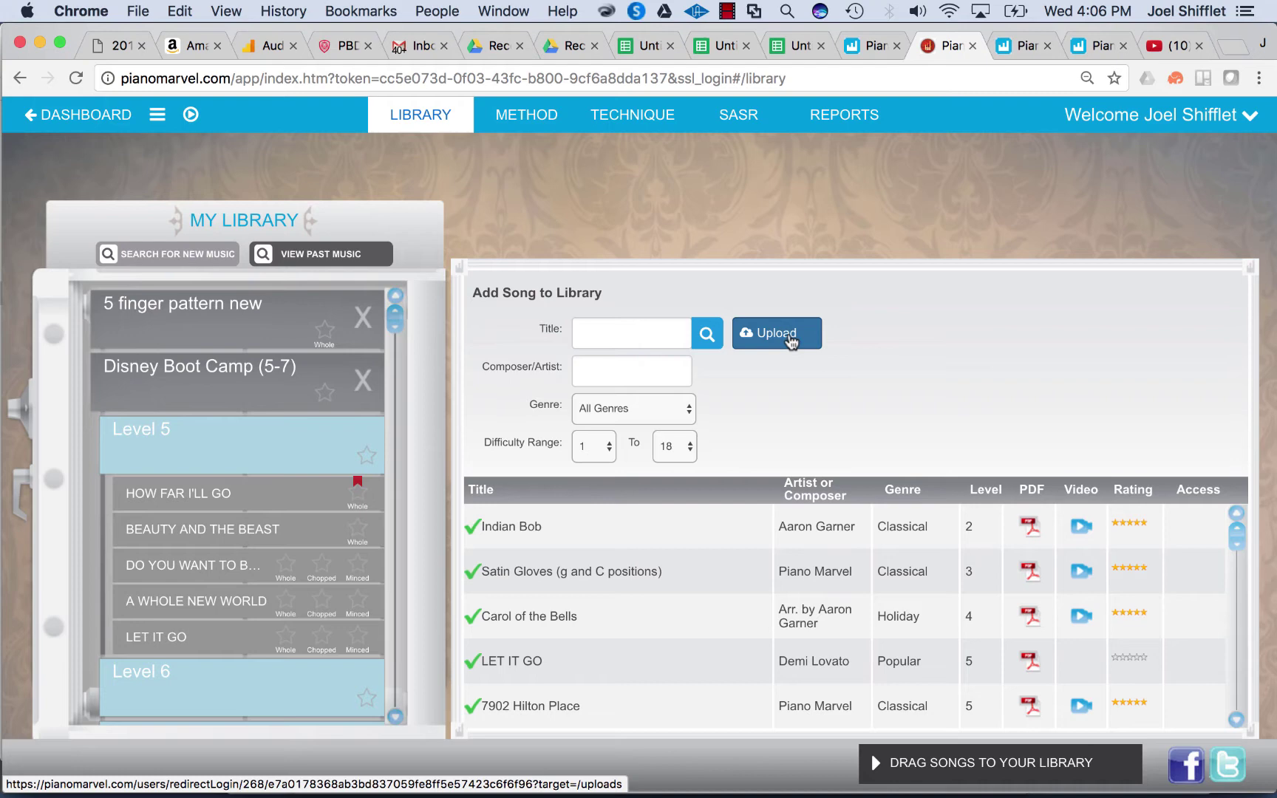
click(763, 336)
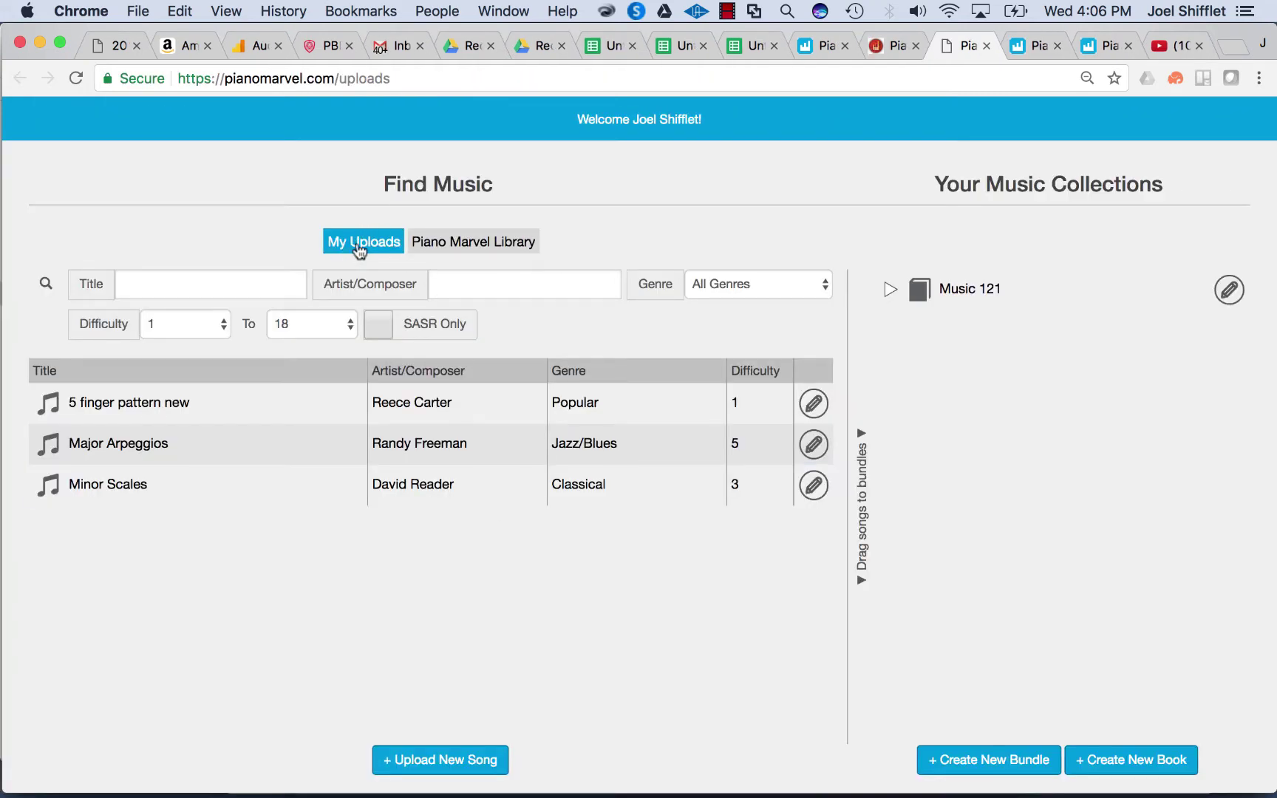
click(495, 248)
click(983, 288)
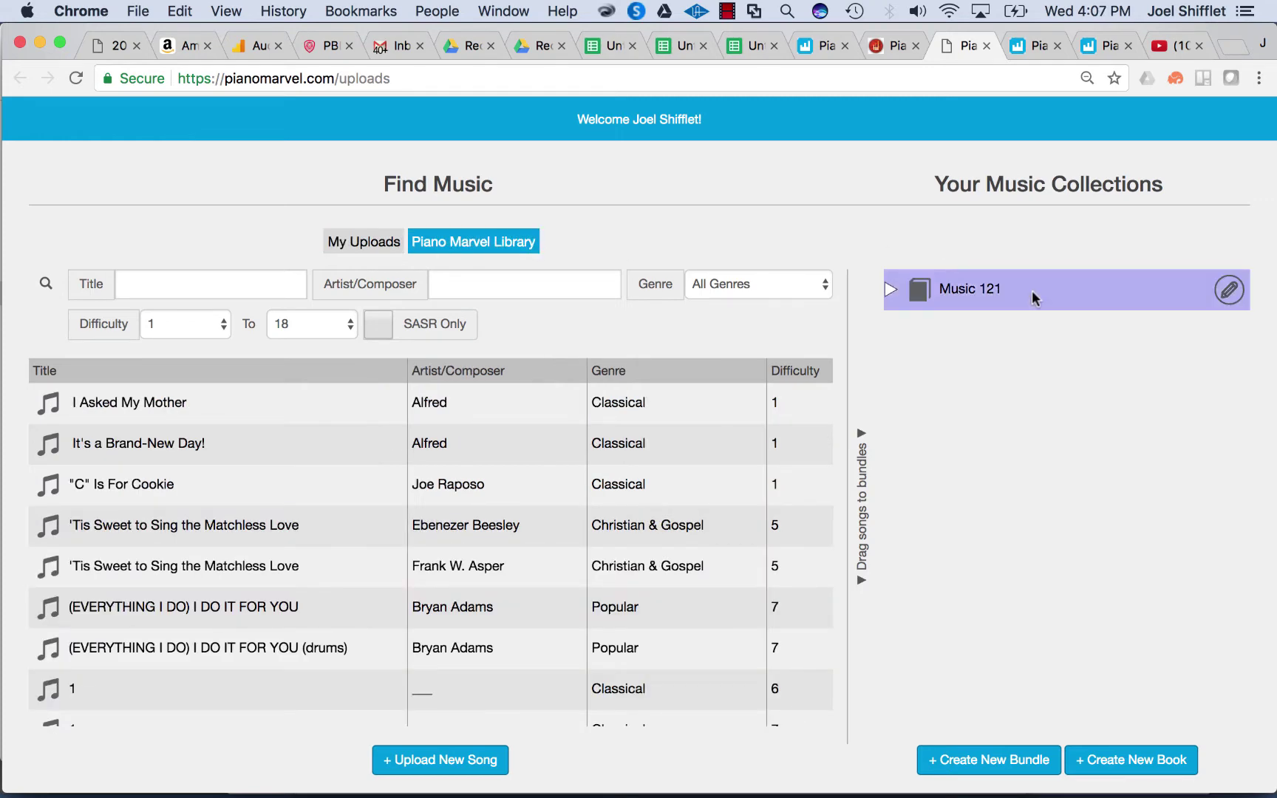
click(354, 245)
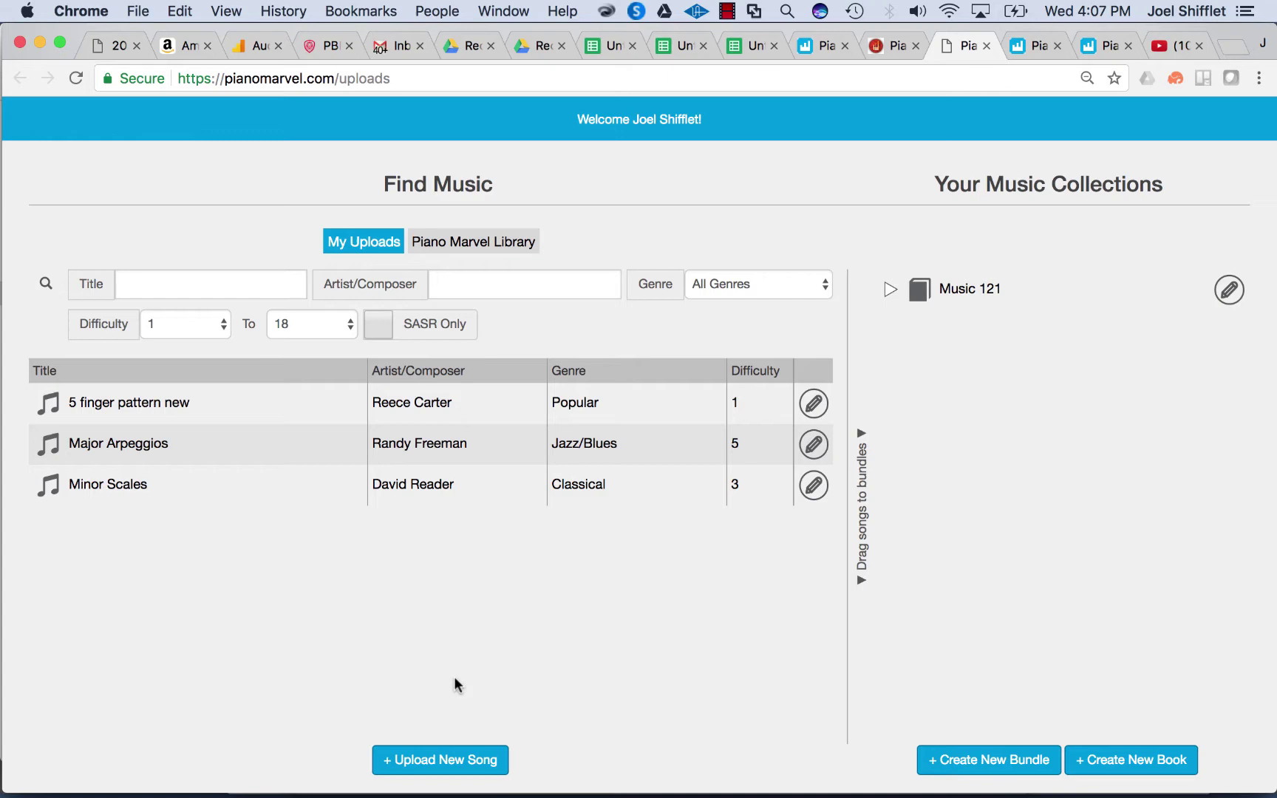
Step: Start a new song and attach Finger Exercise.midi as its MIDI file
click(470, 760)
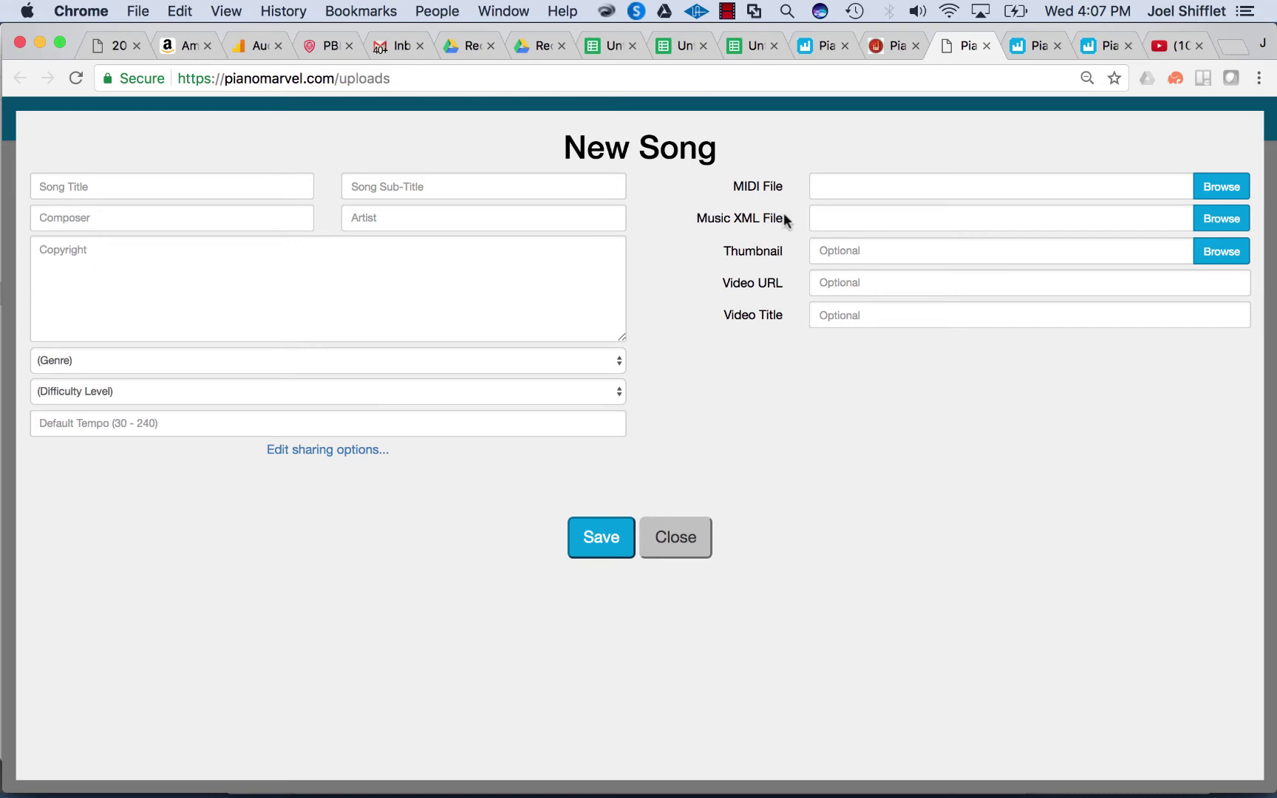
click(1222, 187)
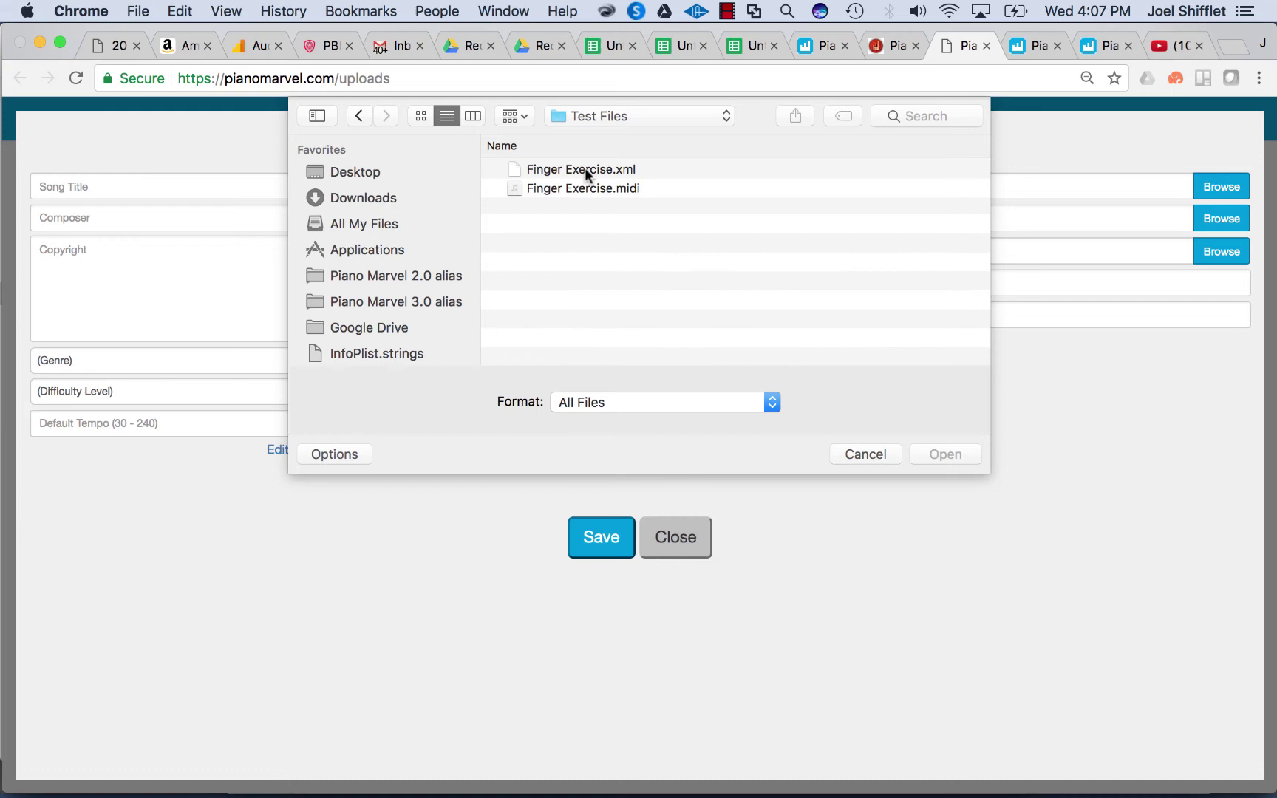
click(575, 187)
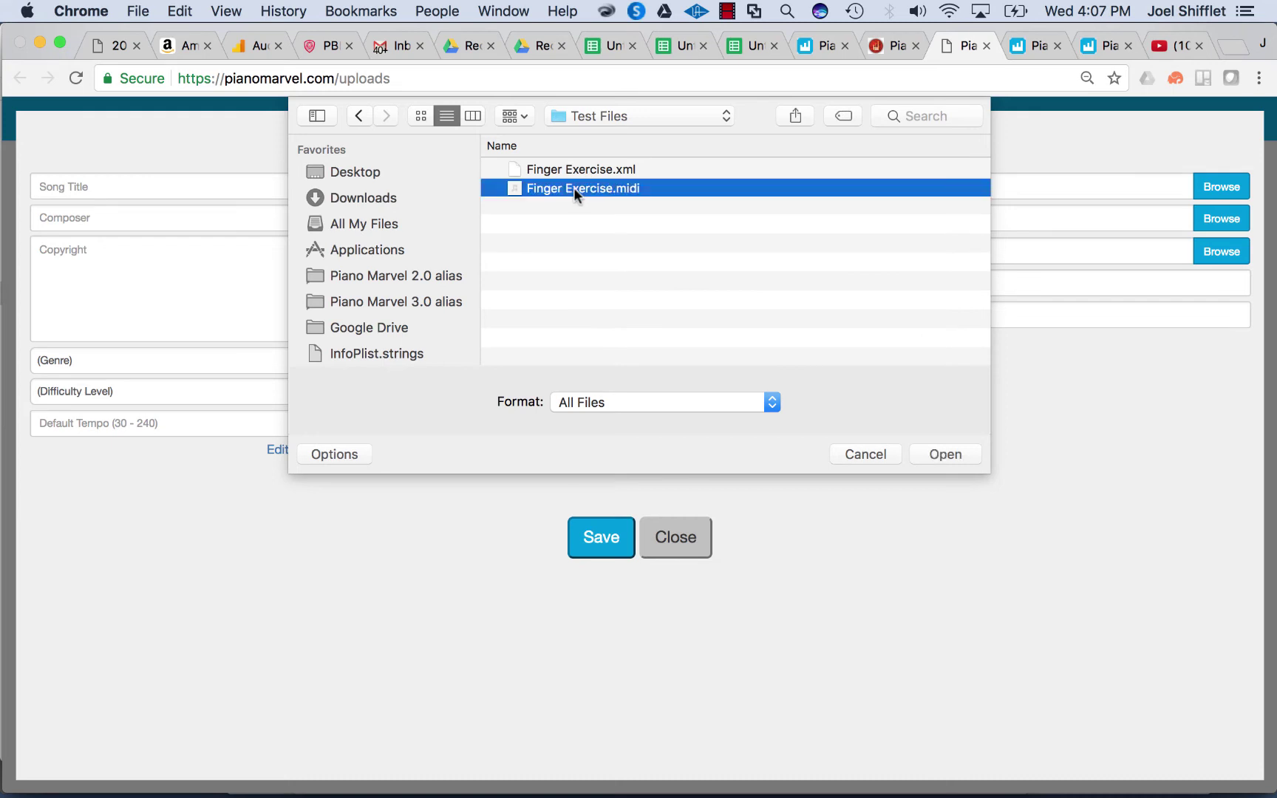
click(943, 454)
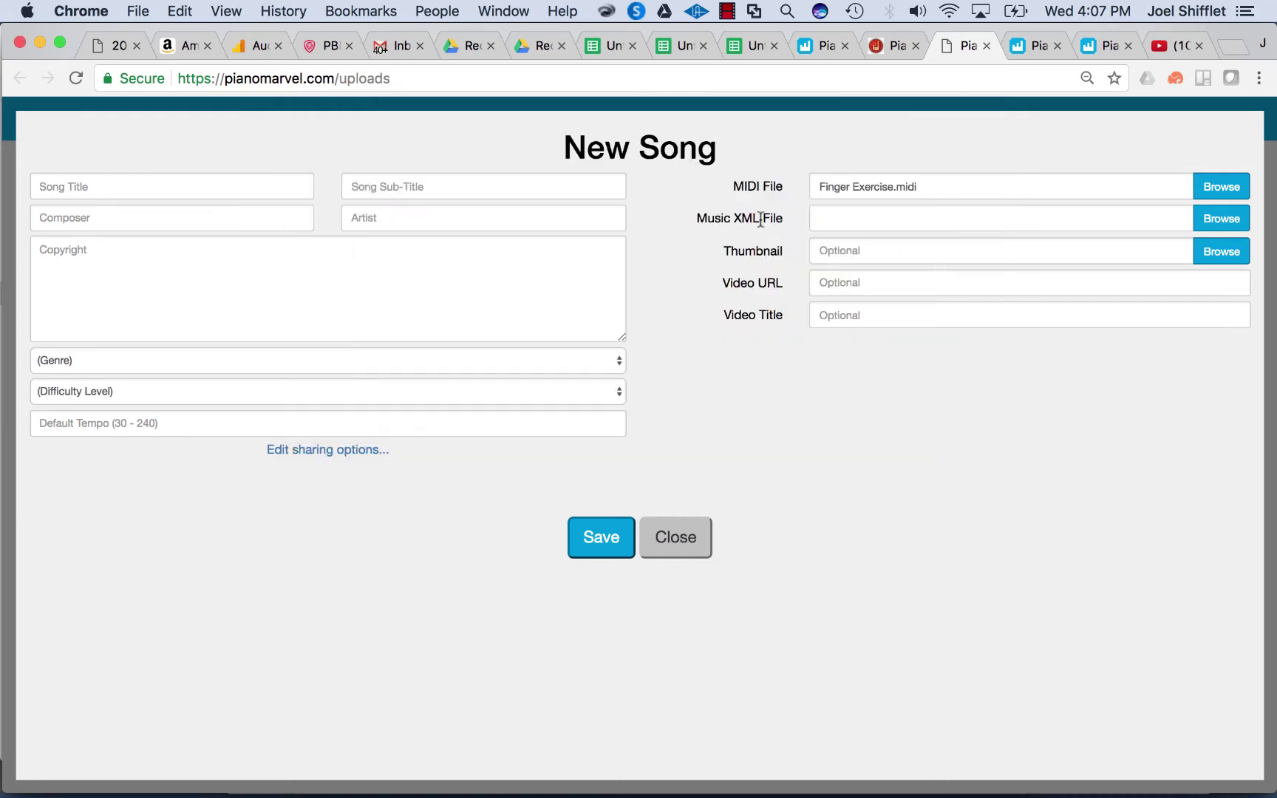
Step: Attach Finger Exercise.xml as the song's MusicXML file
click(1222, 218)
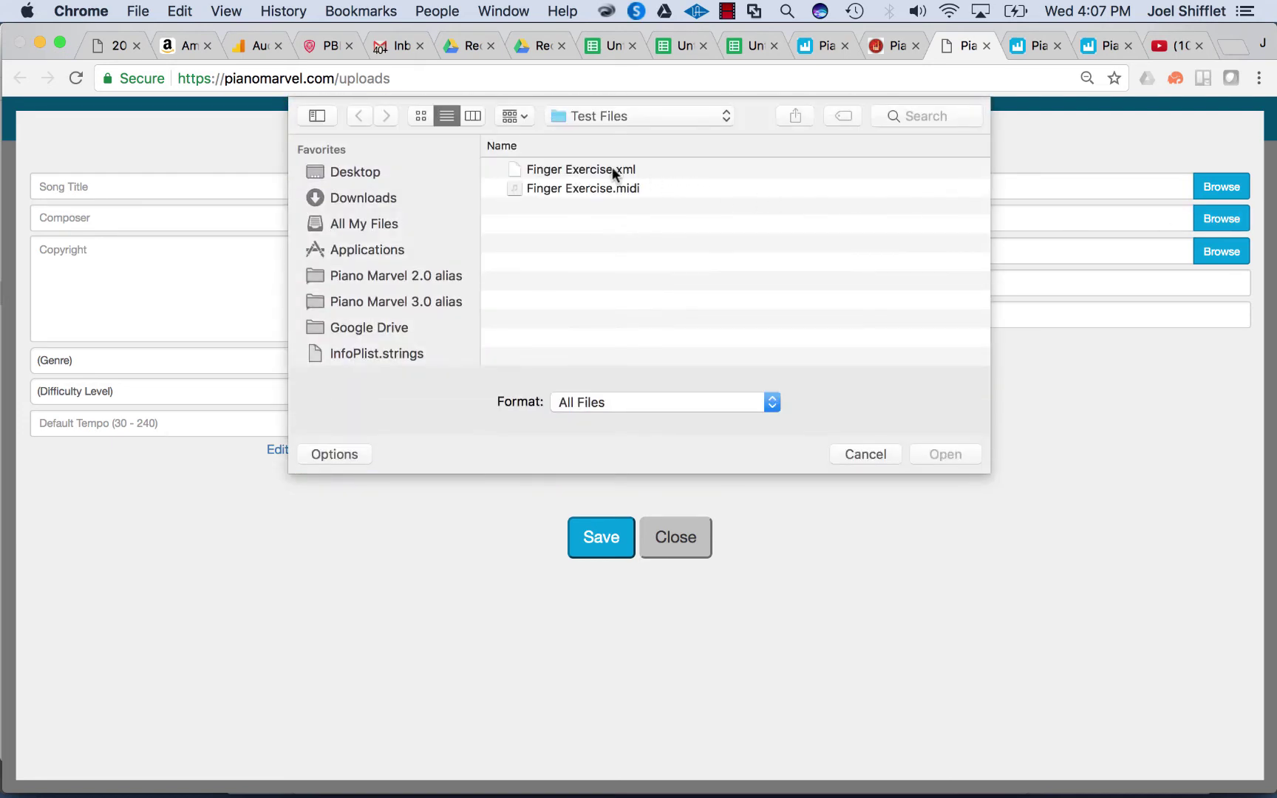
click(611, 167)
click(934, 454)
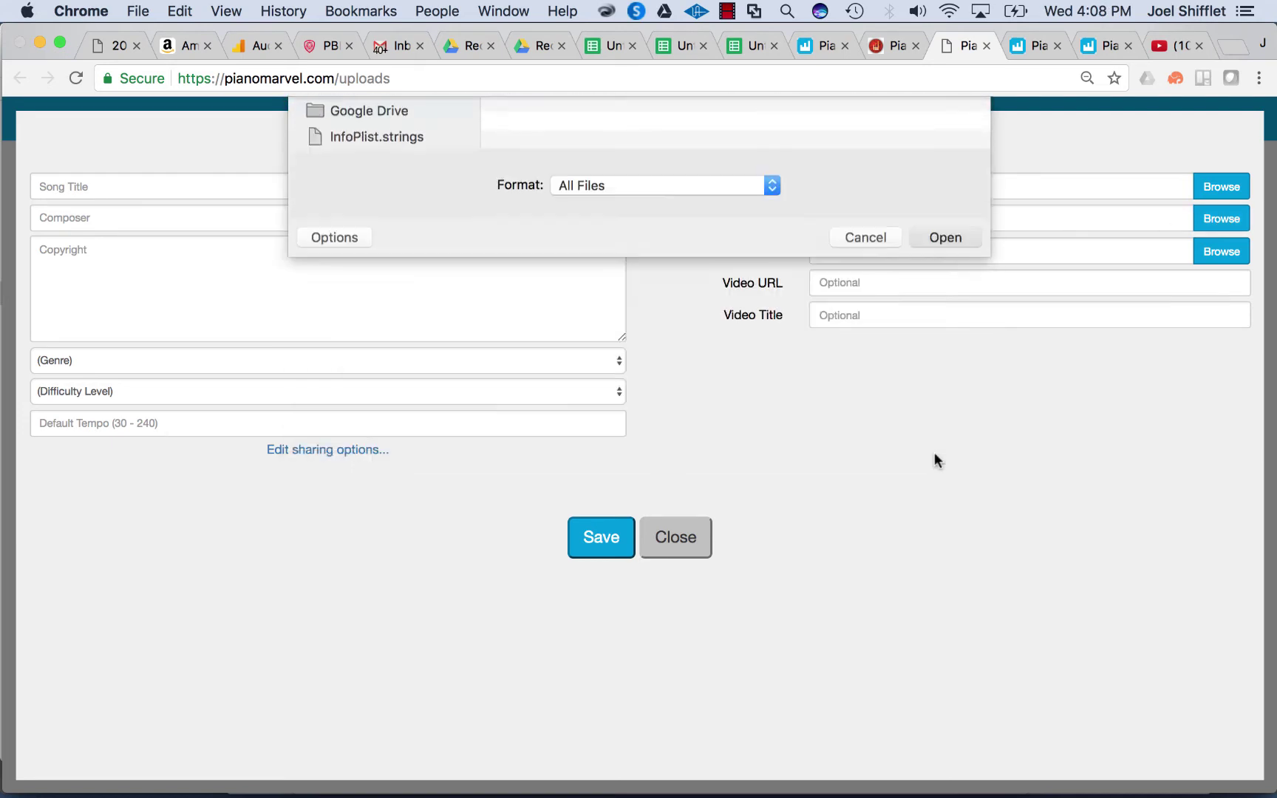
Step: Enter title Finger Exercise, composer Eric Johnson and artist Randy Rhule
click(224, 188)
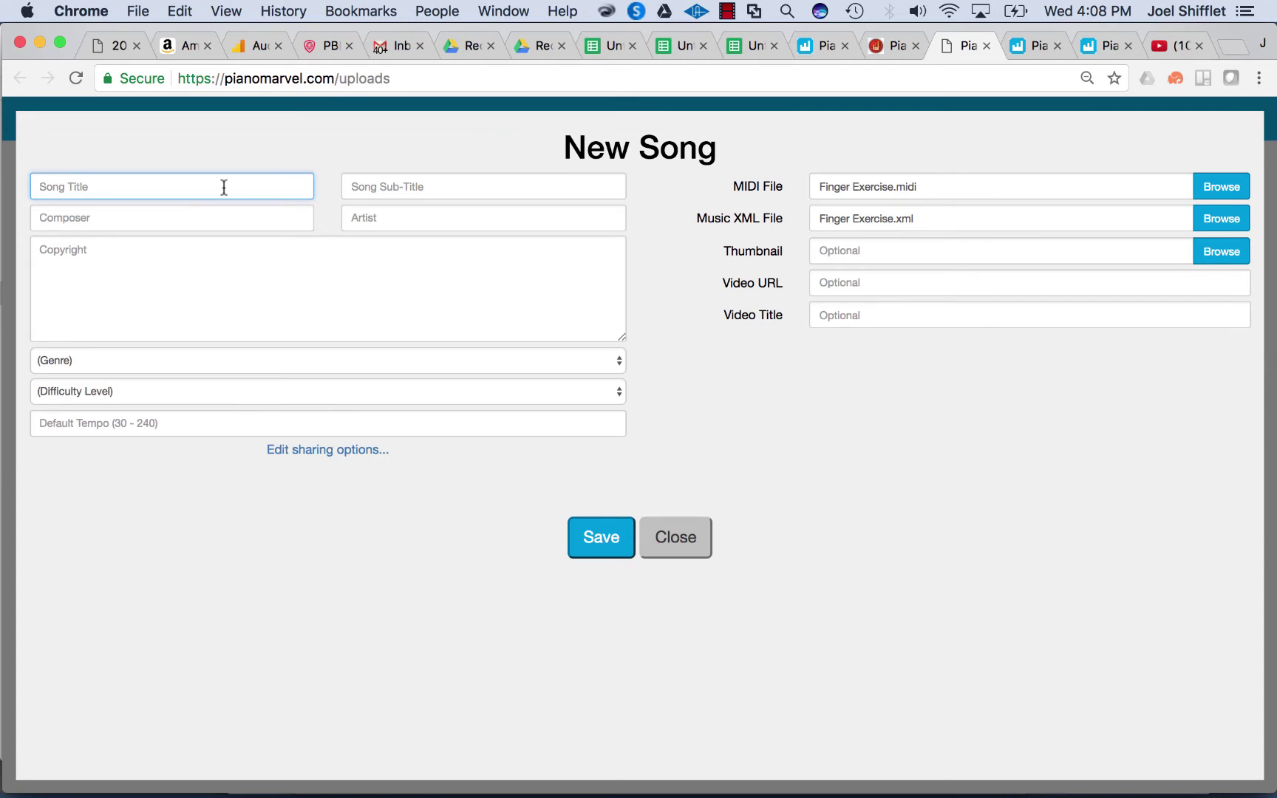
text(Finger Ex)
text(ercise)
click(400, 187)
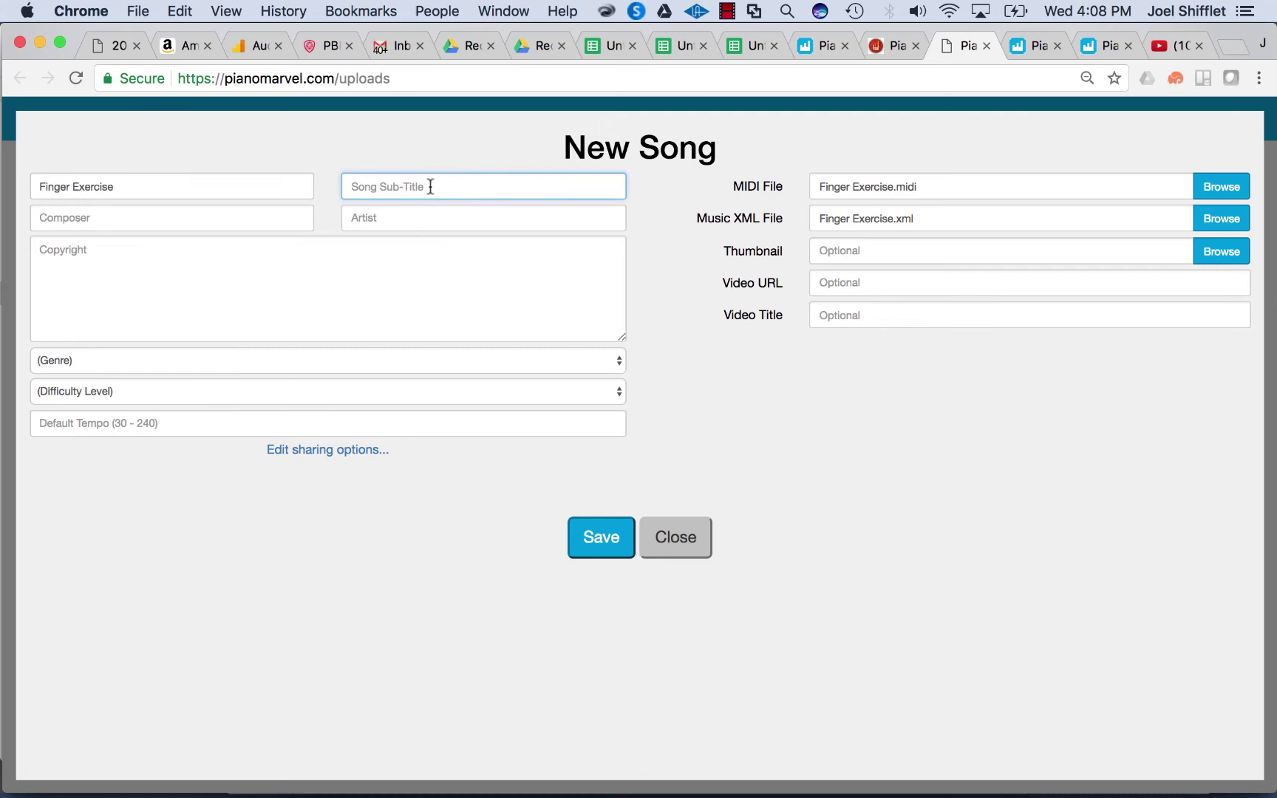
click(195, 217)
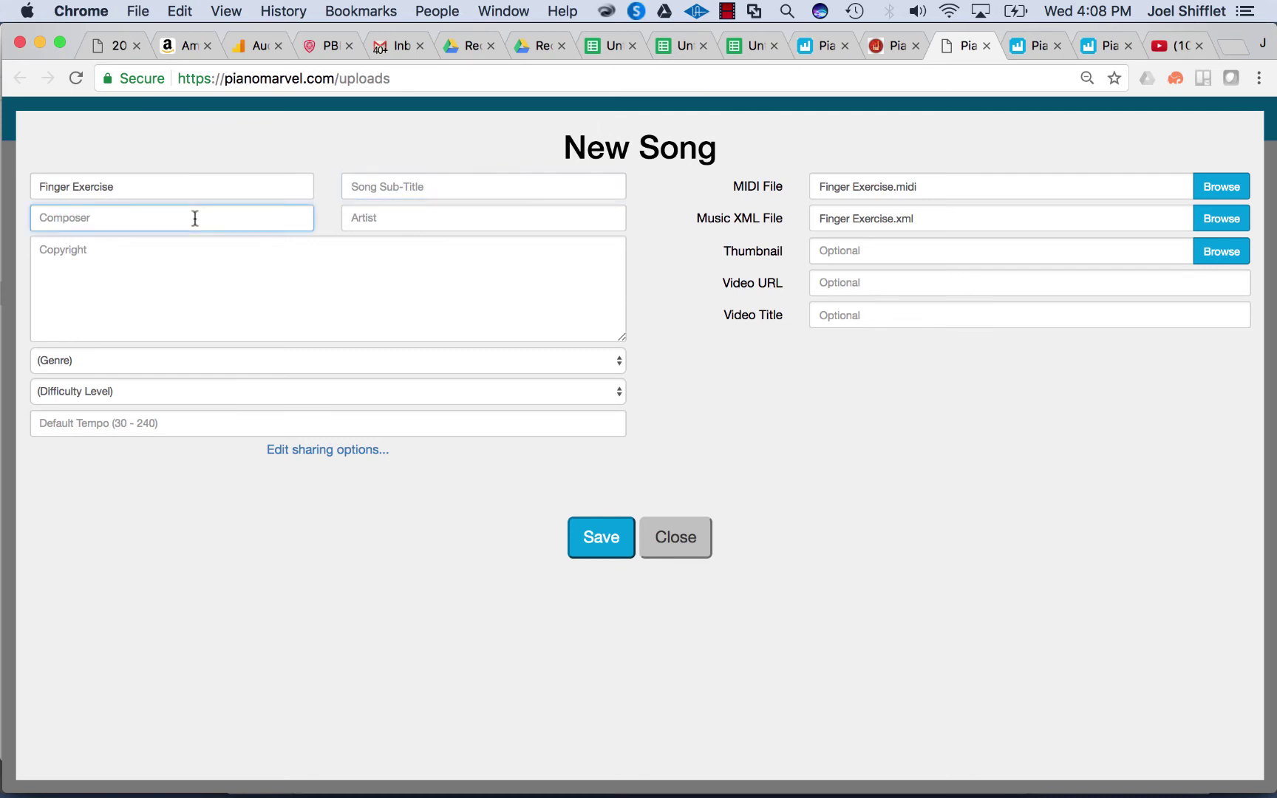
text(E)
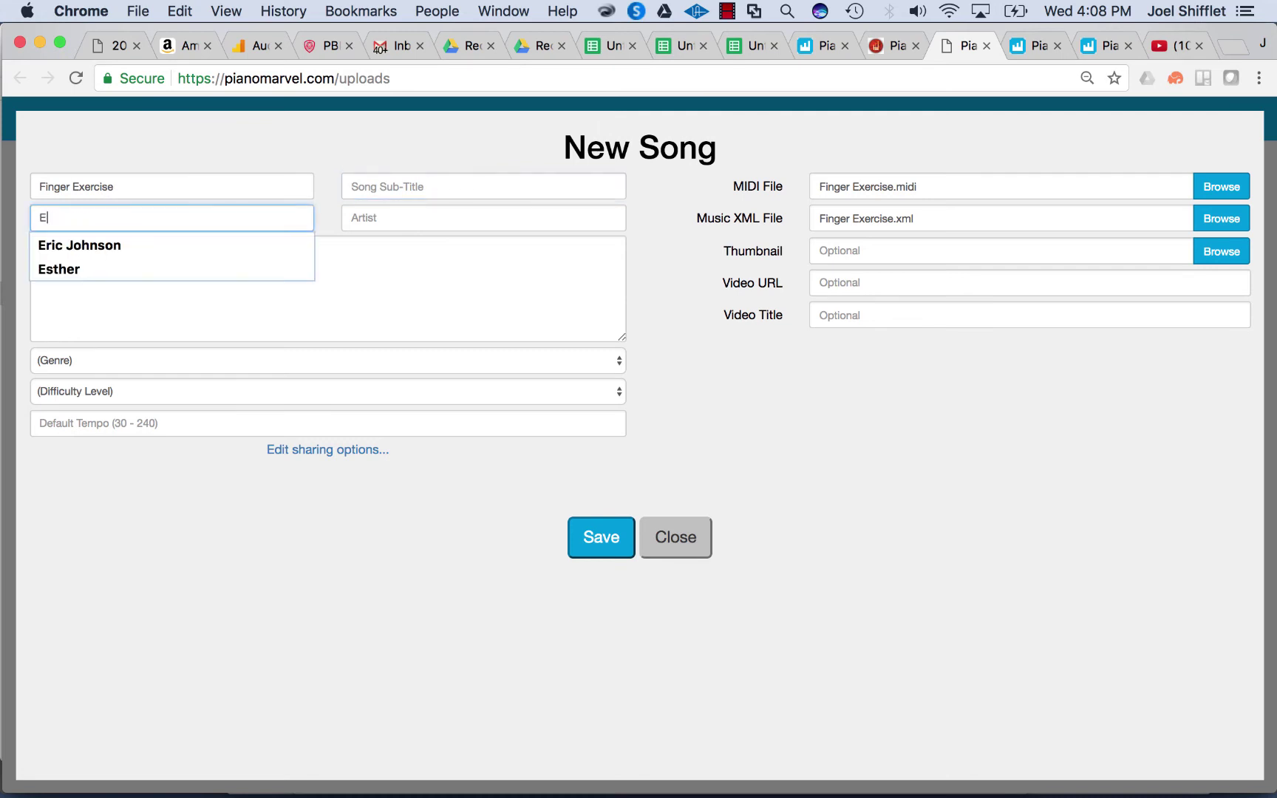
text(ric)
click(80, 244)
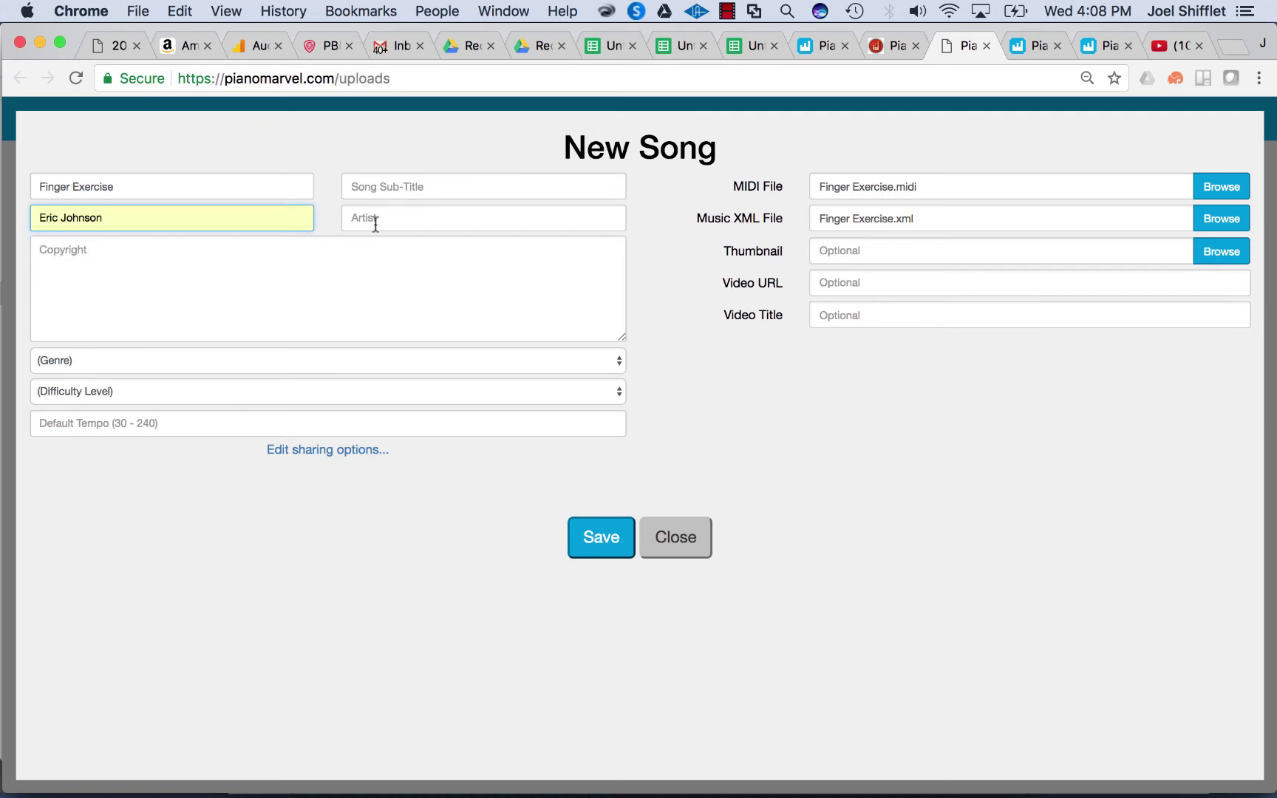
click(376, 219)
text(R)
key(Down)
key(Return)
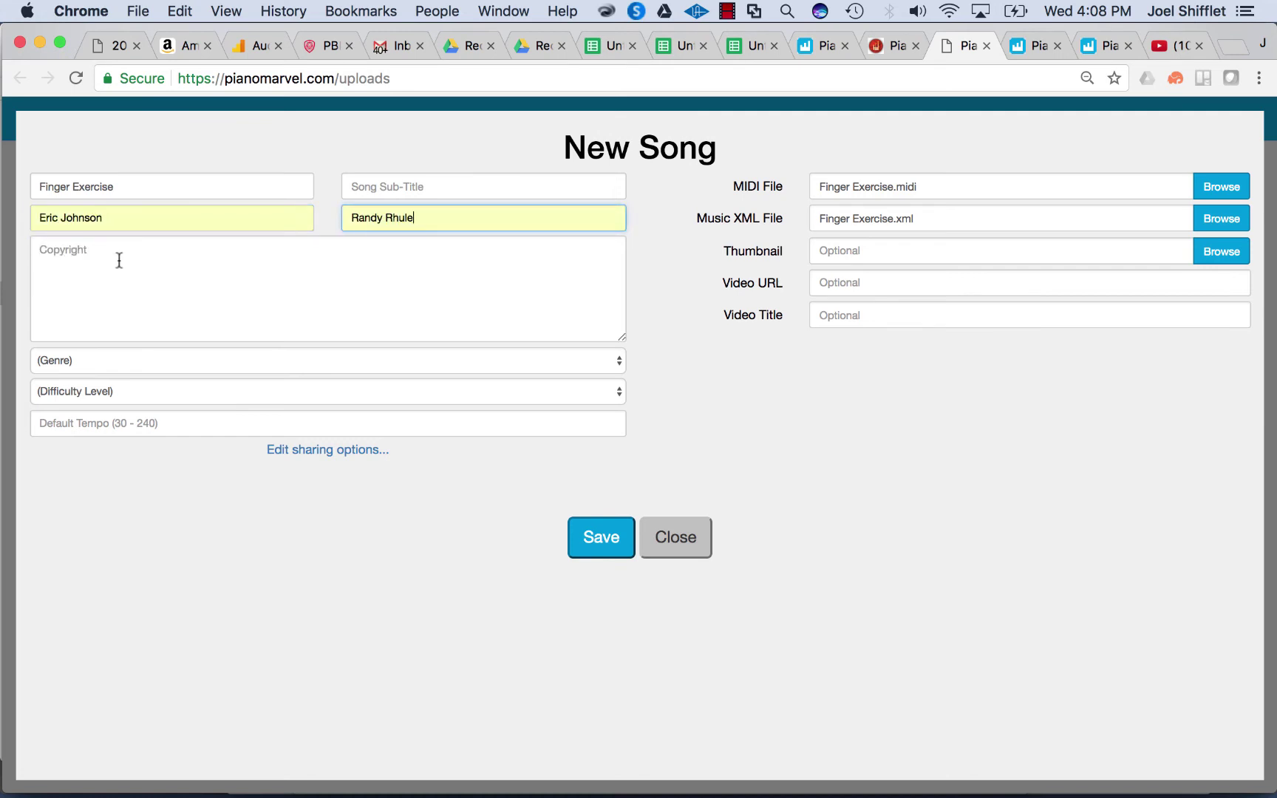
Step: Set genre Popular, difficulty level 4 and default tempo 100
click(61, 252)
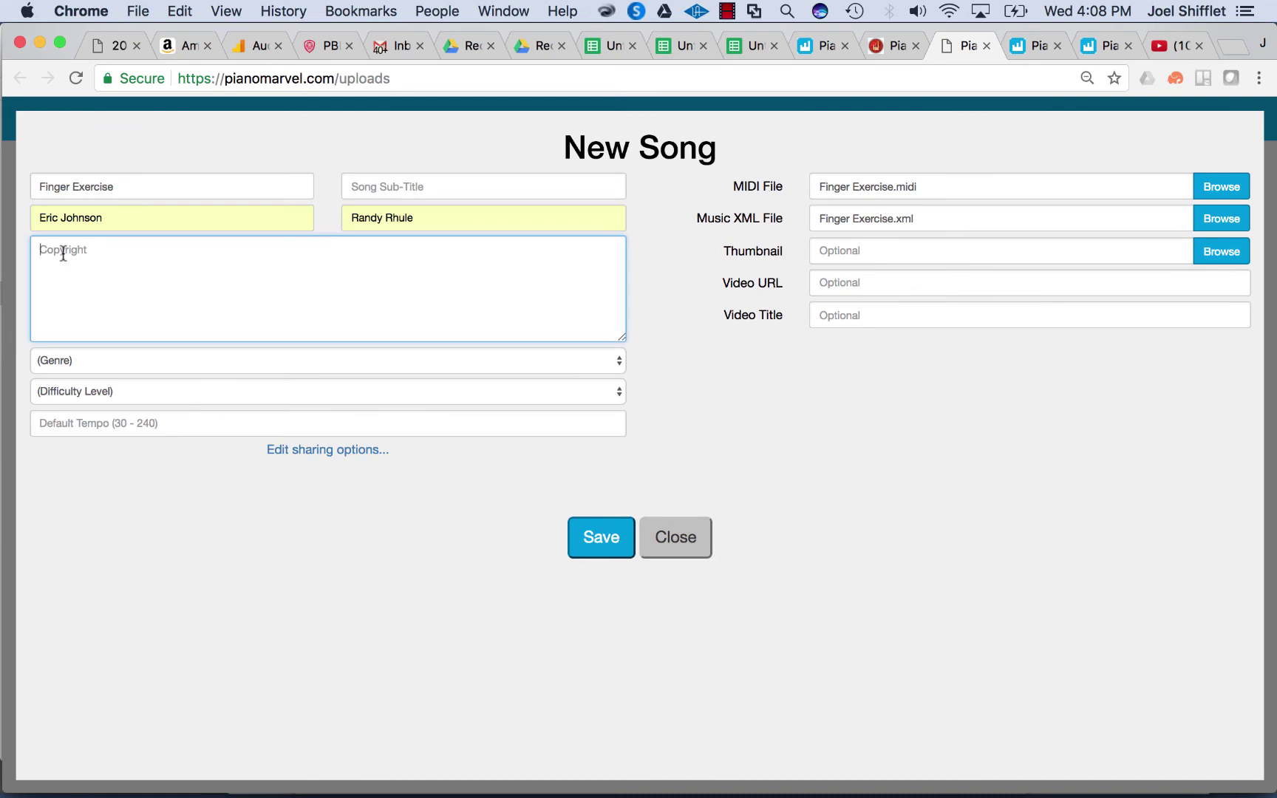
click(150, 357)
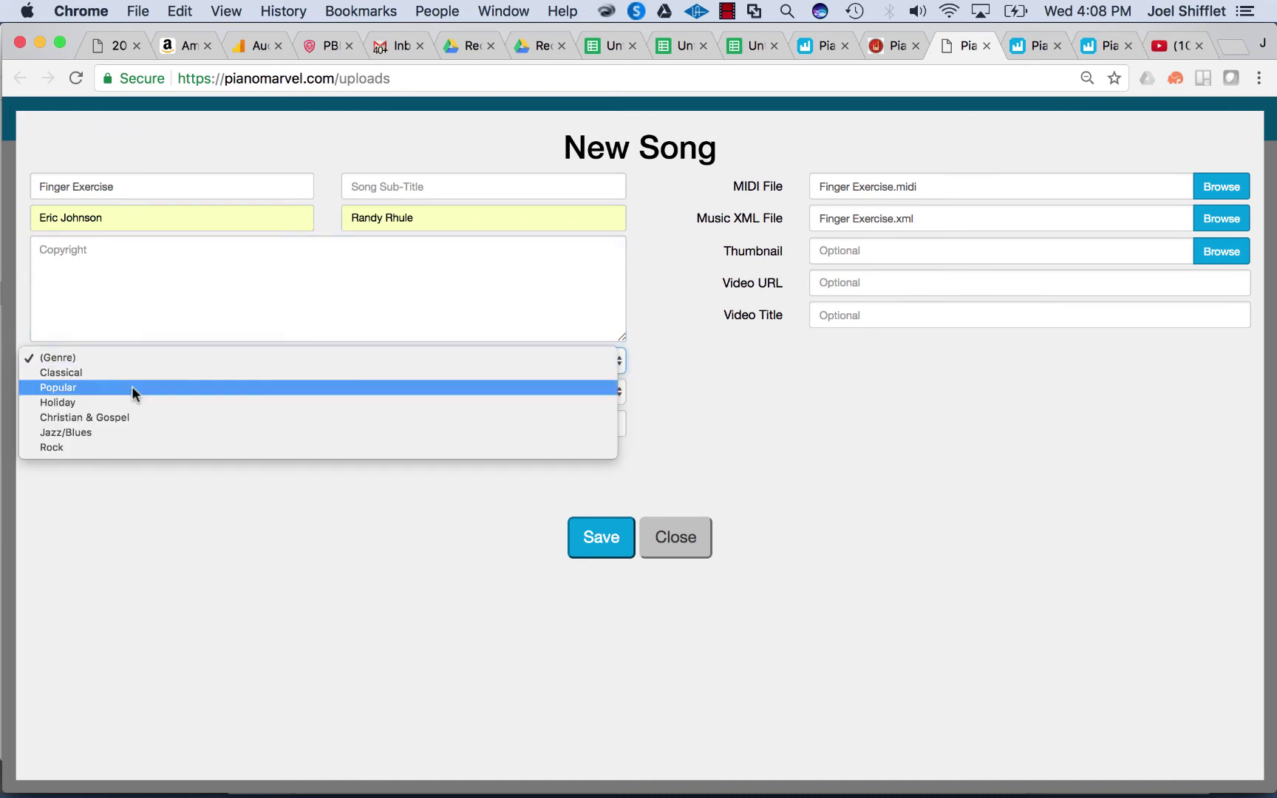
click(133, 386)
click(144, 393)
click(135, 449)
click(142, 424)
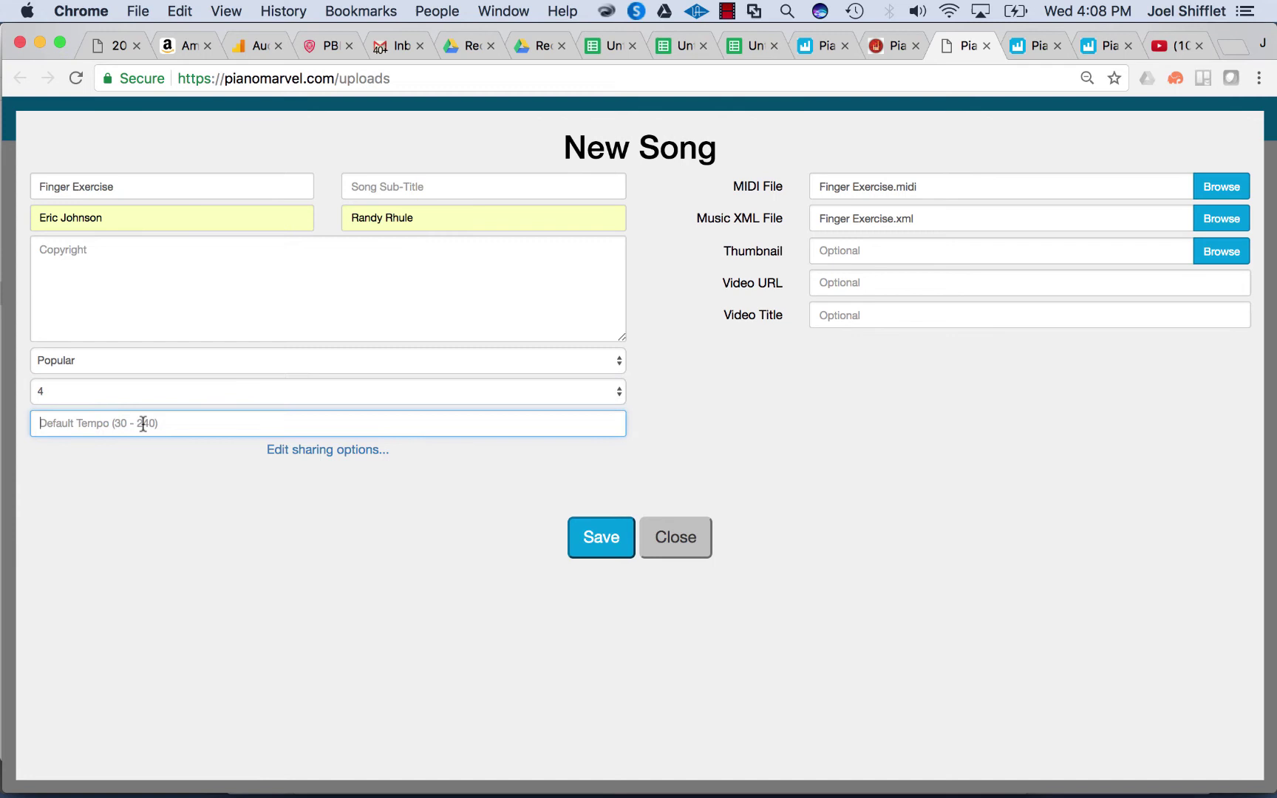
text(100)
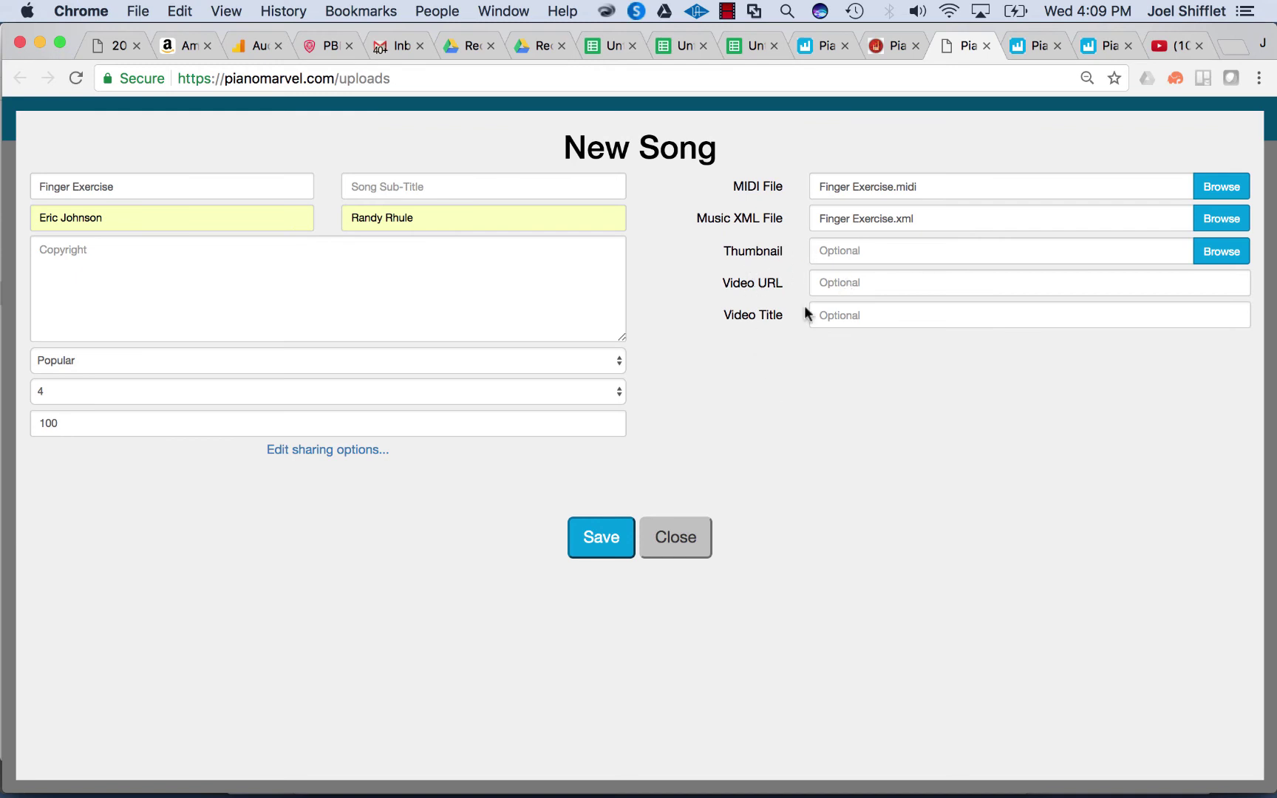
Step: Attach reys_theme.png from Downloads as the song's thumbnail image
click(1211, 255)
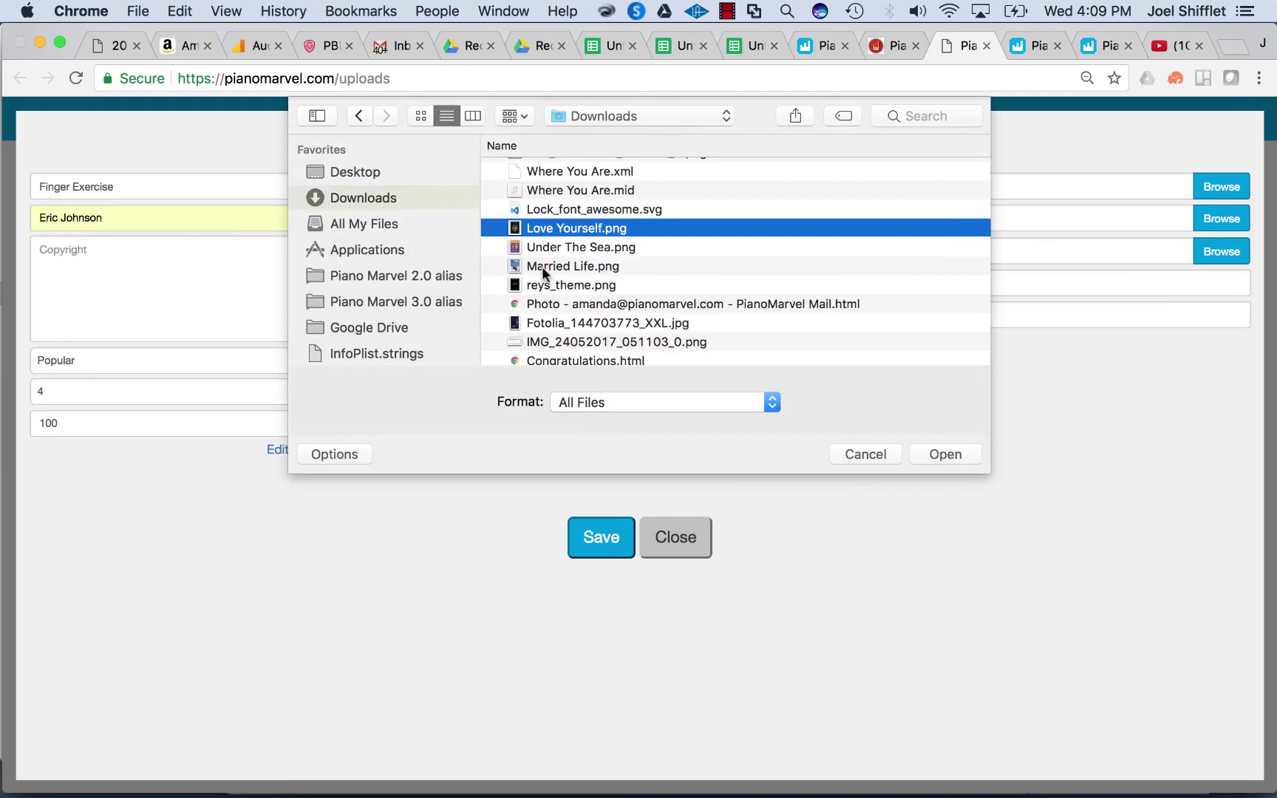
click(547, 285)
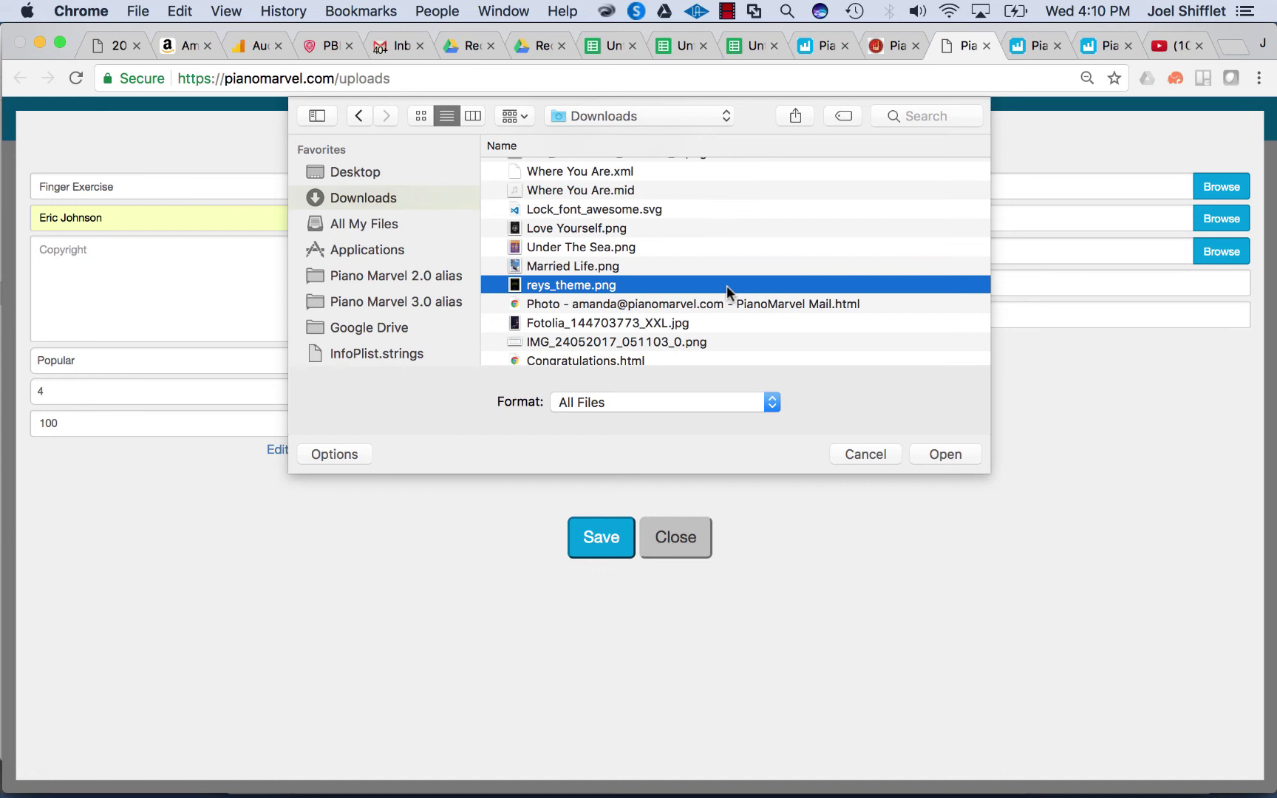
click(926, 457)
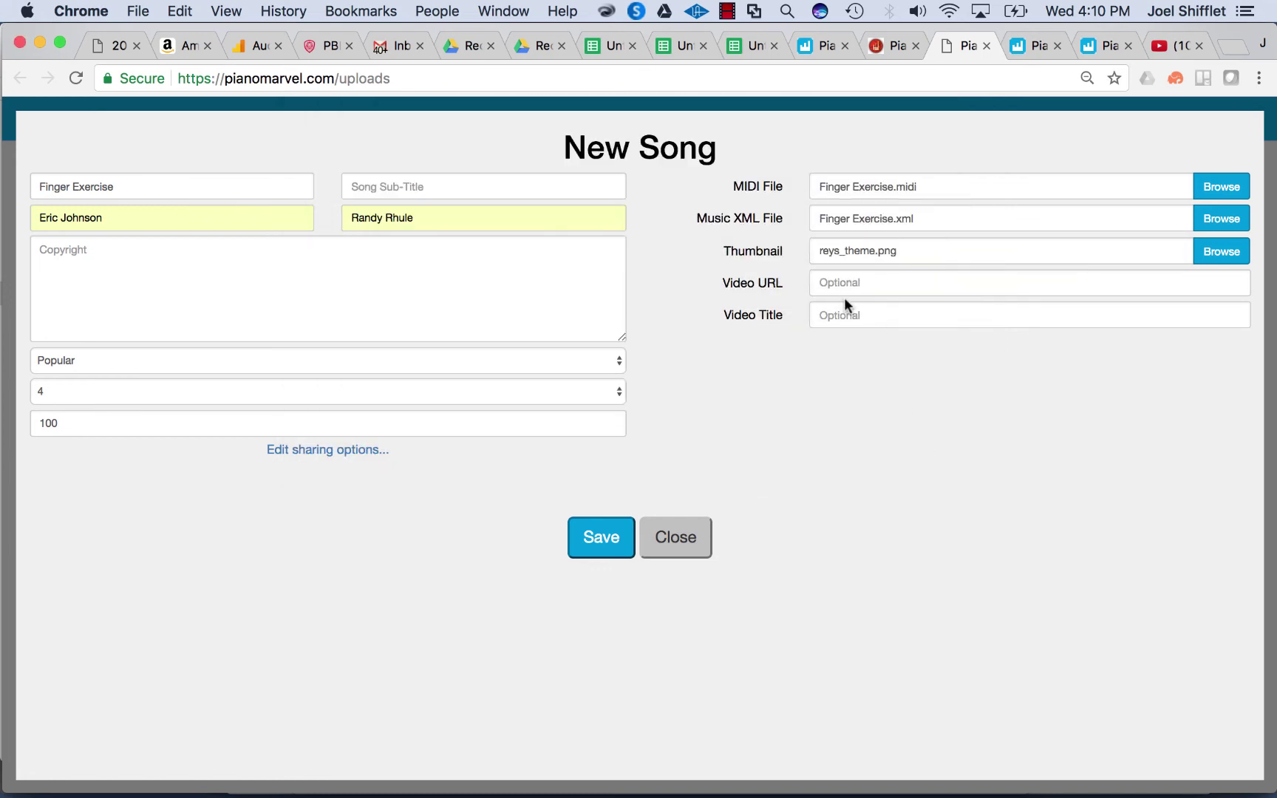
Step: Paste the YouTube video's URL into Video URL and title it Lesson 1 Video
click(1166, 48)
click(531, 78)
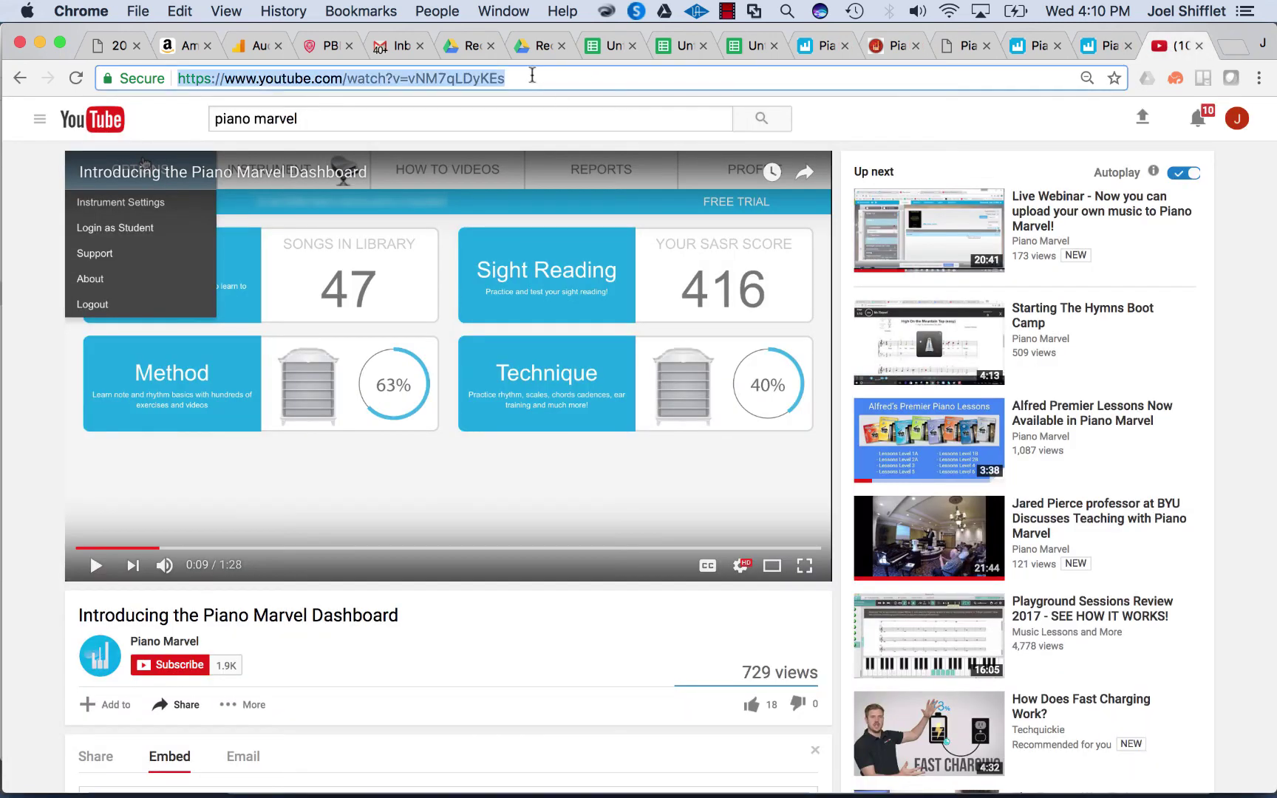
key(super+c)
click(960, 45)
click(841, 282)
key(super+v)
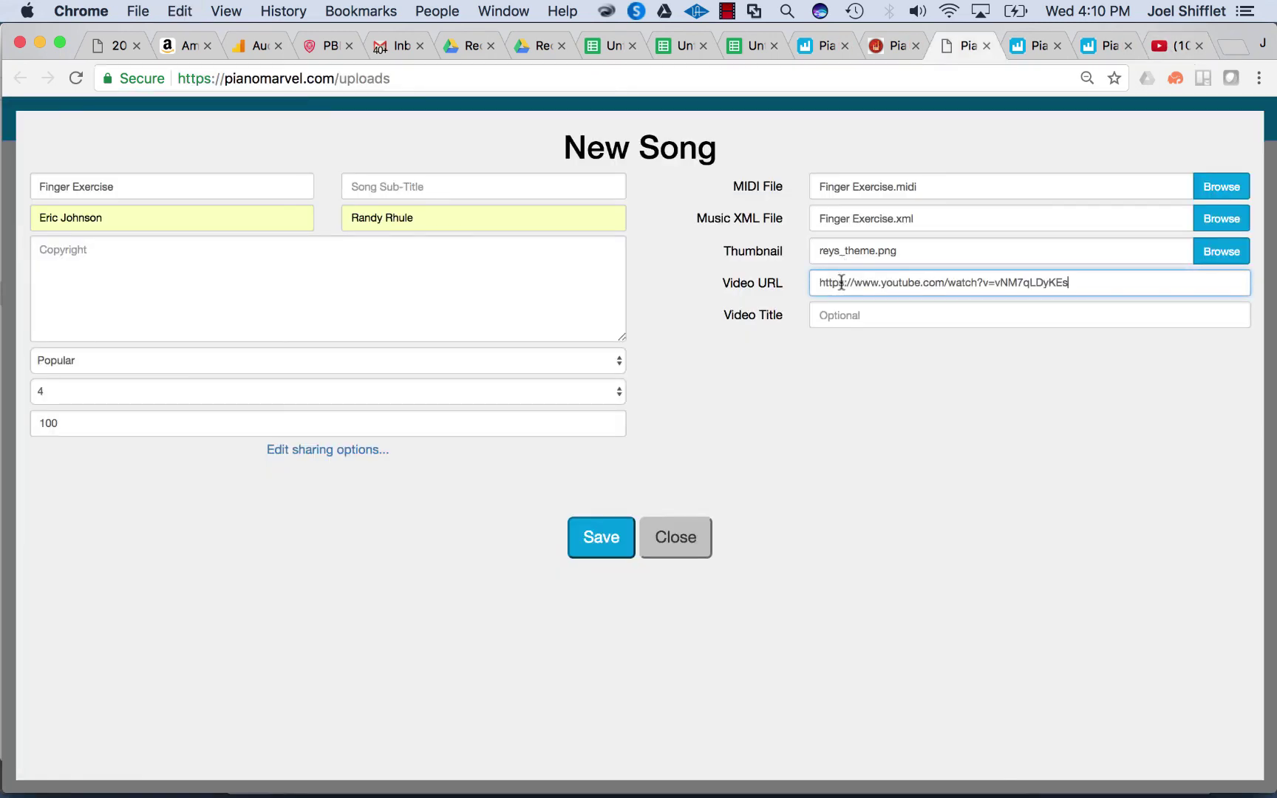
click(833, 319)
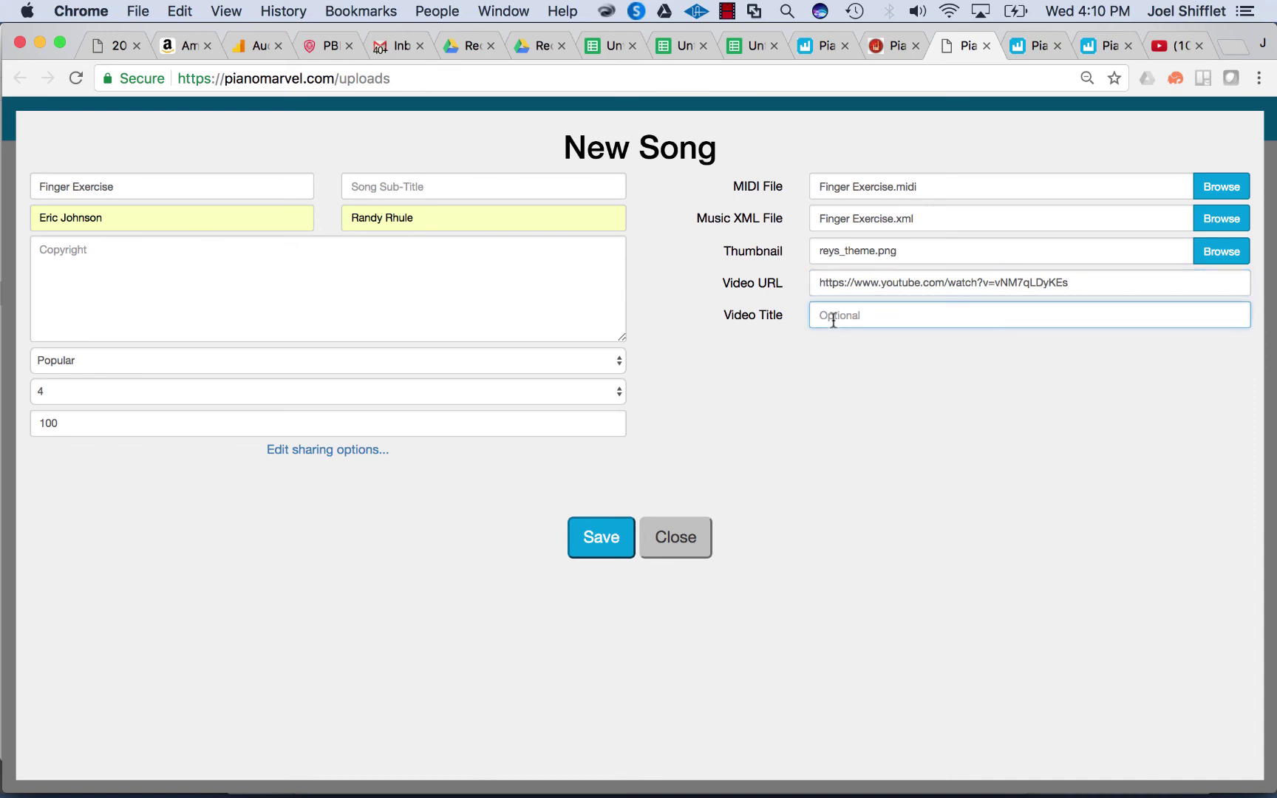
text(Lesson 1 Video)
Step: Save the new song, then open the Library from the Piano Marvel dashboard
click(589, 542)
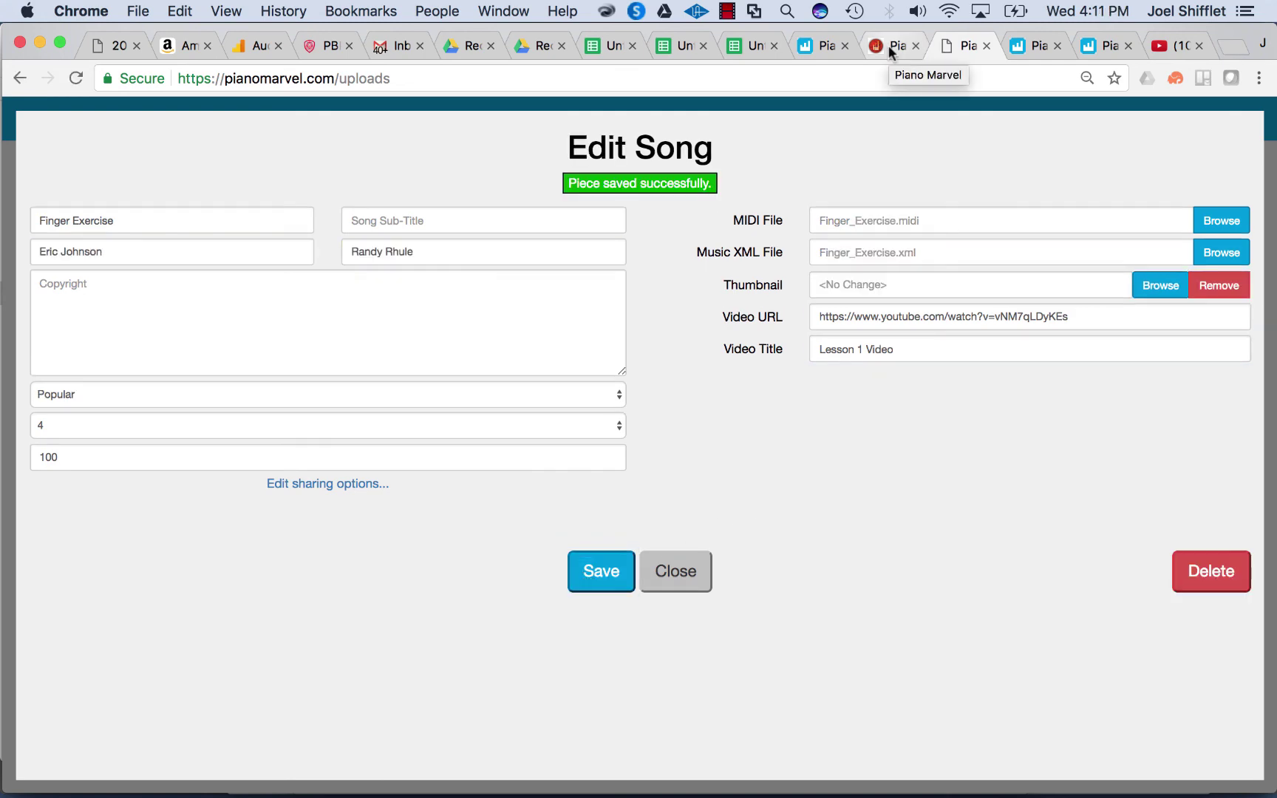
click(888, 44)
click(85, 115)
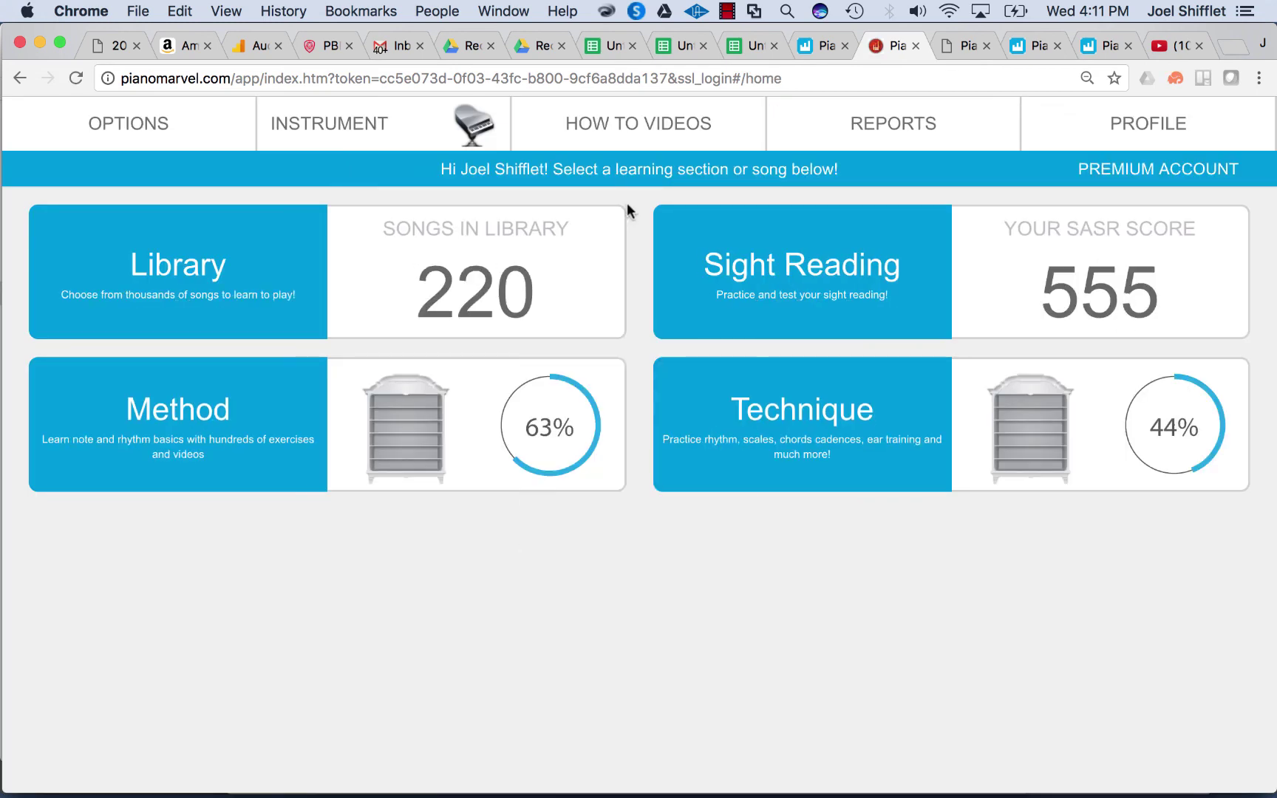
click(270, 275)
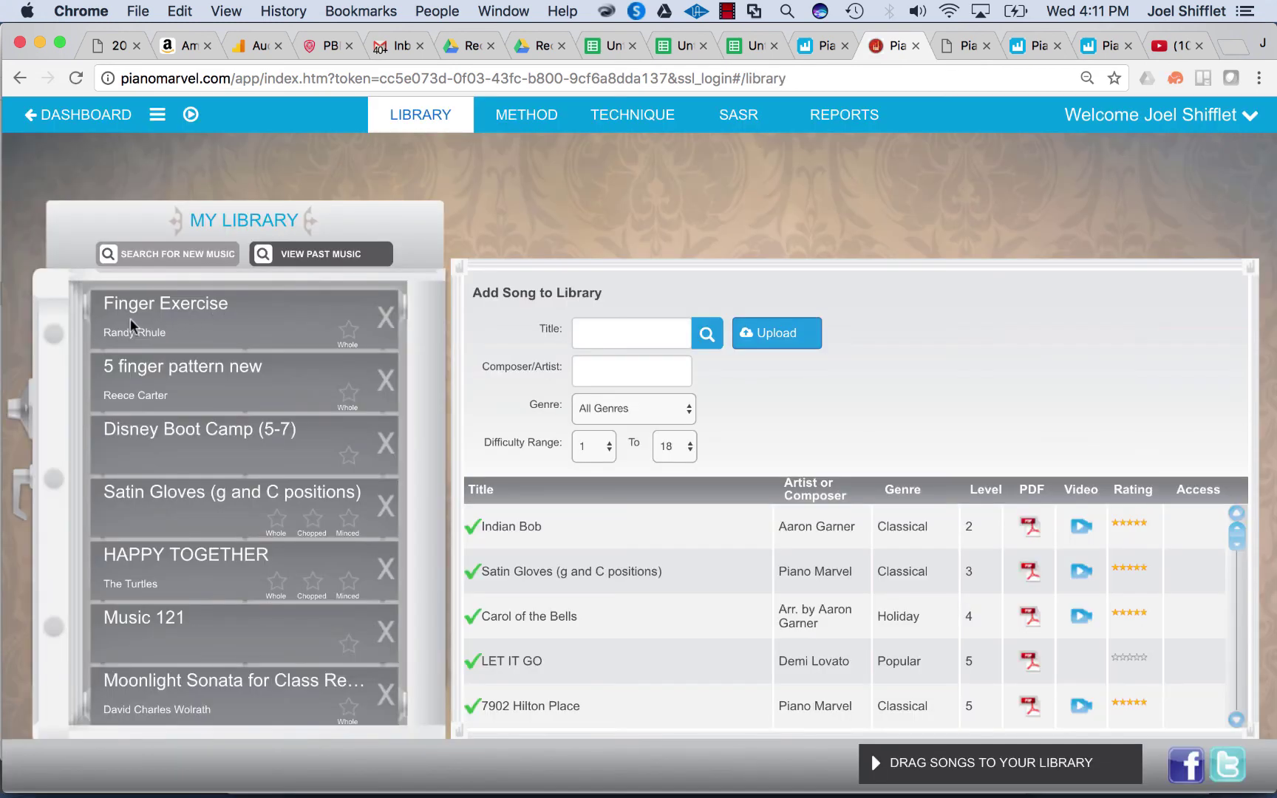